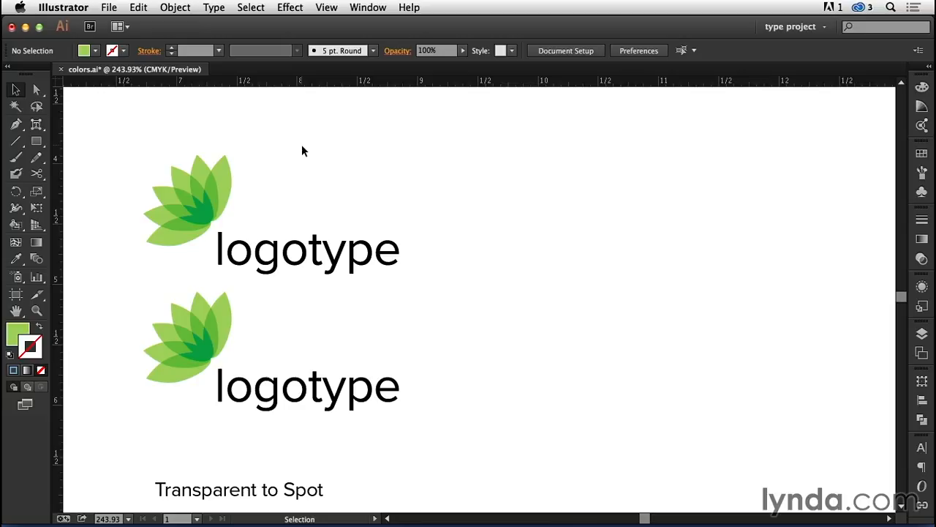
- Select all petals of the upper flower and display their transparency settings
left_click_drag(142, 146, 250, 227)
left_click(921, 258)
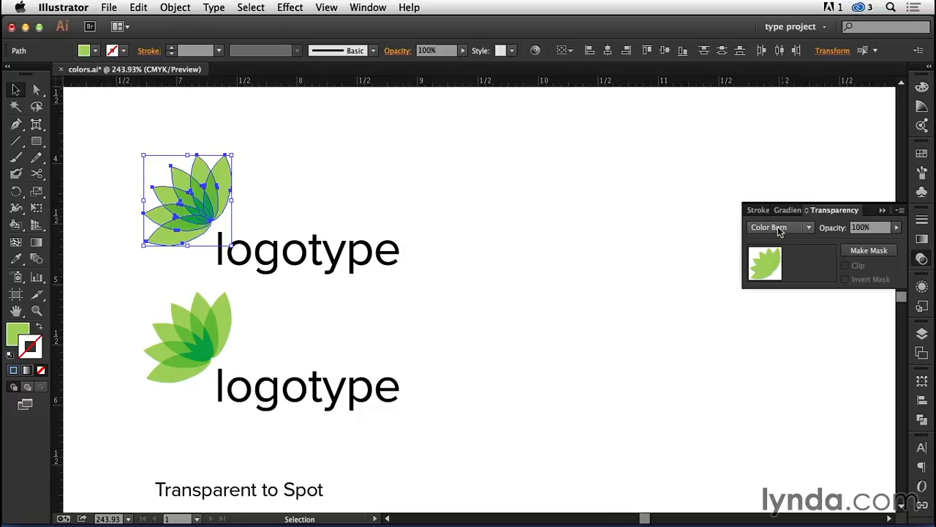
- Try pulling the rightmost petal out of the upper flower, and undo the move
left_click(234, 183)
left_click_drag(218, 187, 299, 147)
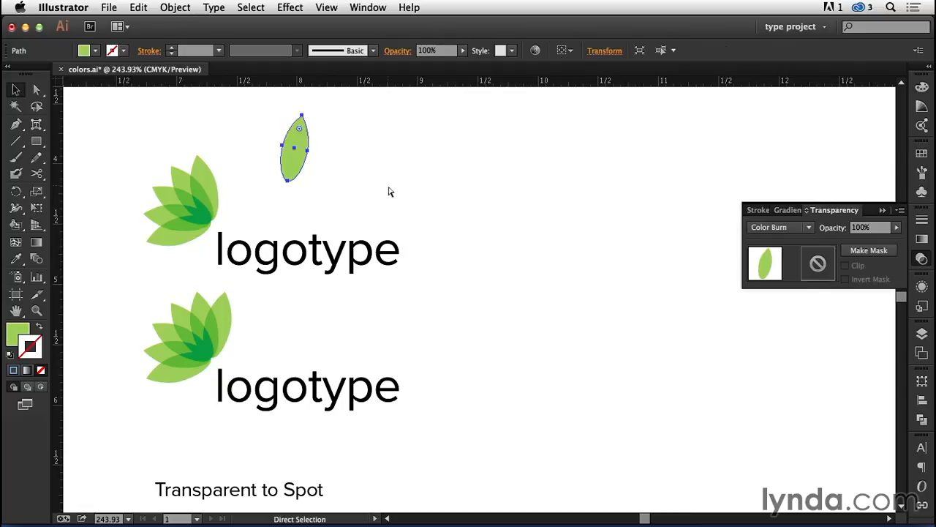
key("super+z")
- Set the blend mode of the upper flower's petals to Multiply and deselect them
left_click_drag(97, 146, 477, 413)
left_click_drag(234, 126, 423, 211)
left_click(457, 156)
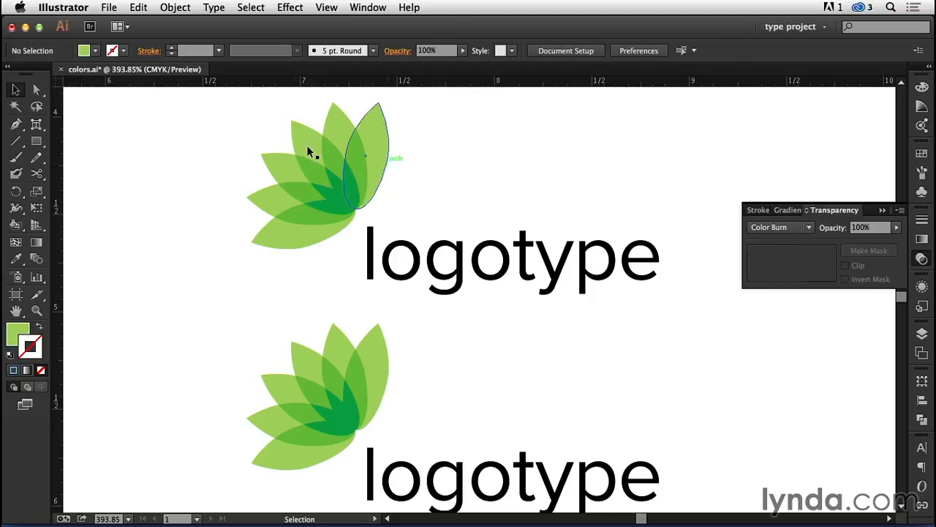
left_click_drag(408, 178, 378, 215)
left_click(786, 228)
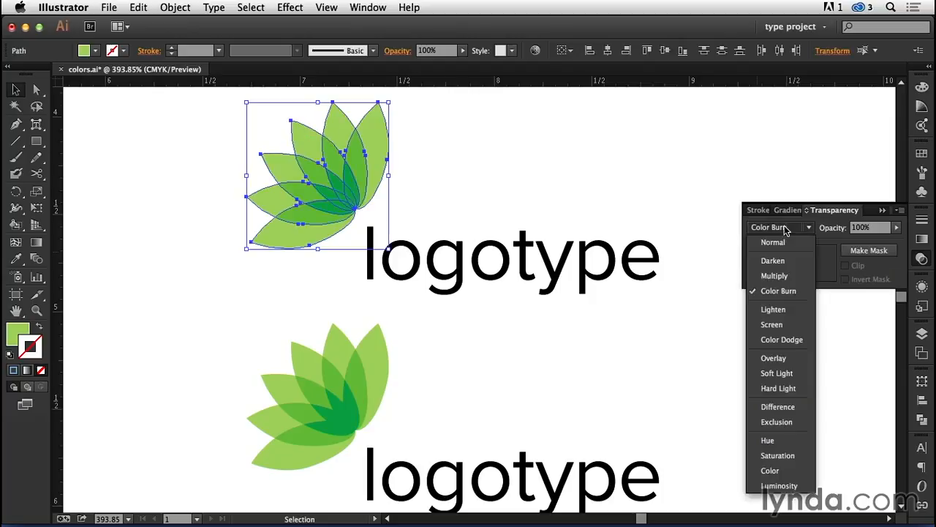
left_click(774, 275)
left_click(208, 155)
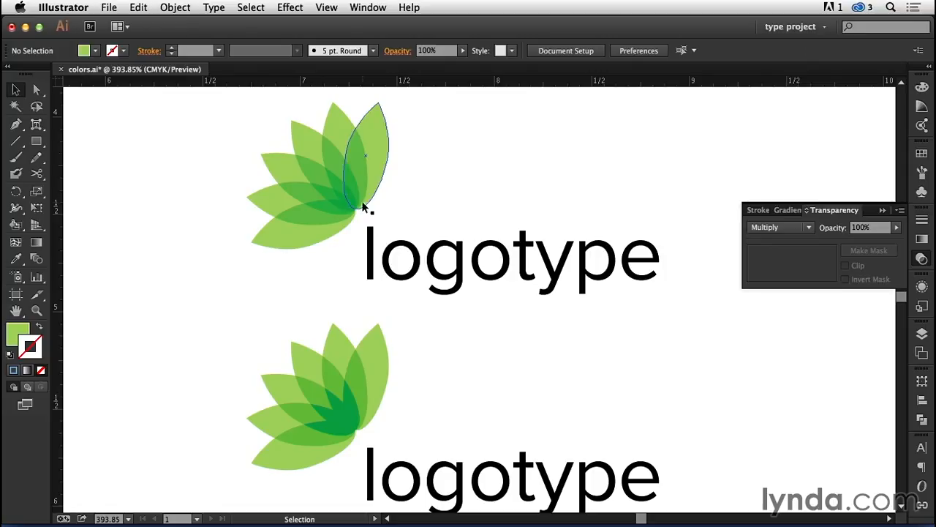
- Restore the upper flower's petals to the Color Burn blend mode, deselect them and collapse the transparency settings
left_click_drag(245, 131, 431, 211)
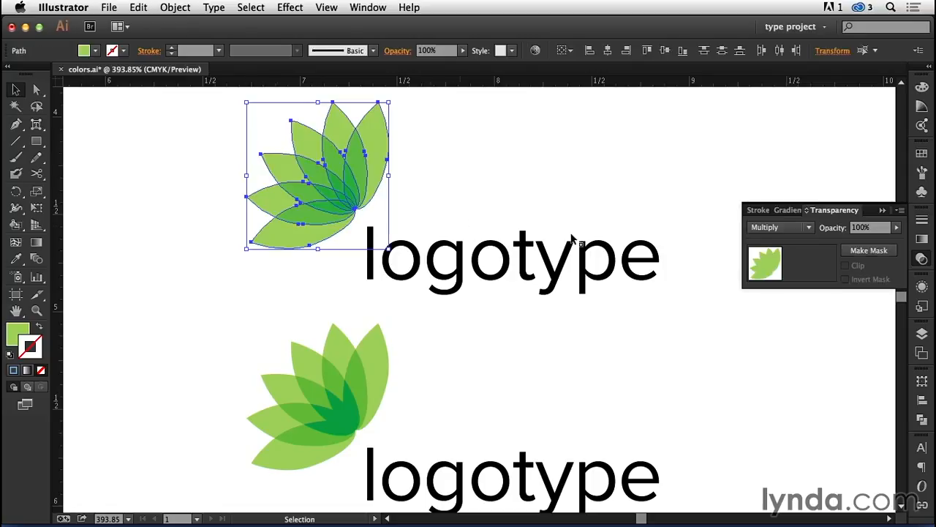
left_click(811, 231)
left_click(795, 293)
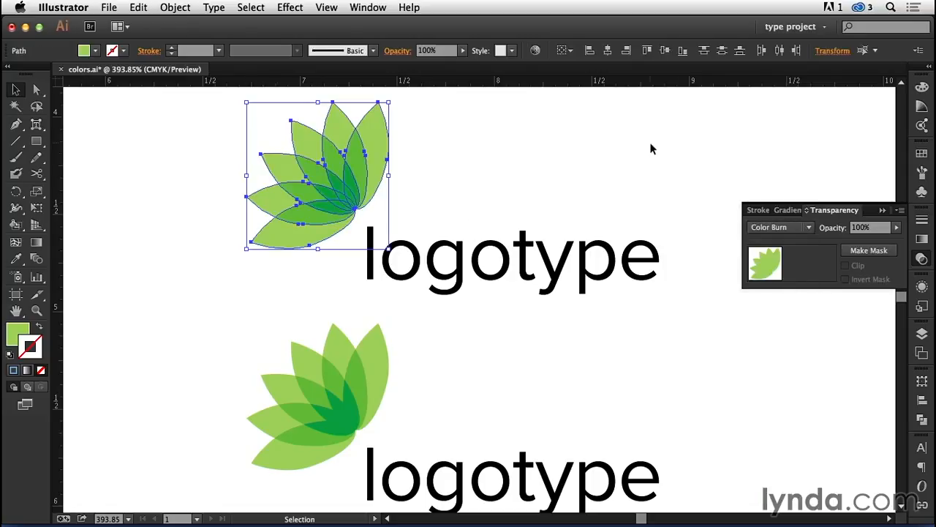
left_click(651, 149)
left_click(882, 210)
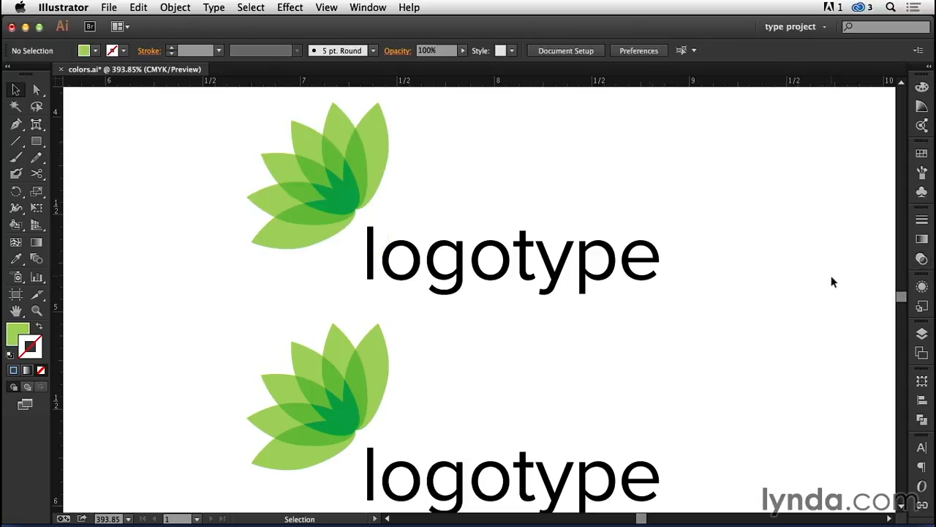
- Rasterize the lower flower's petals in CMYK at High (300 ppi) with a white background
left_click_drag(679, 334, 631, 297)
left_click_drag(152, 281, 334, 378)
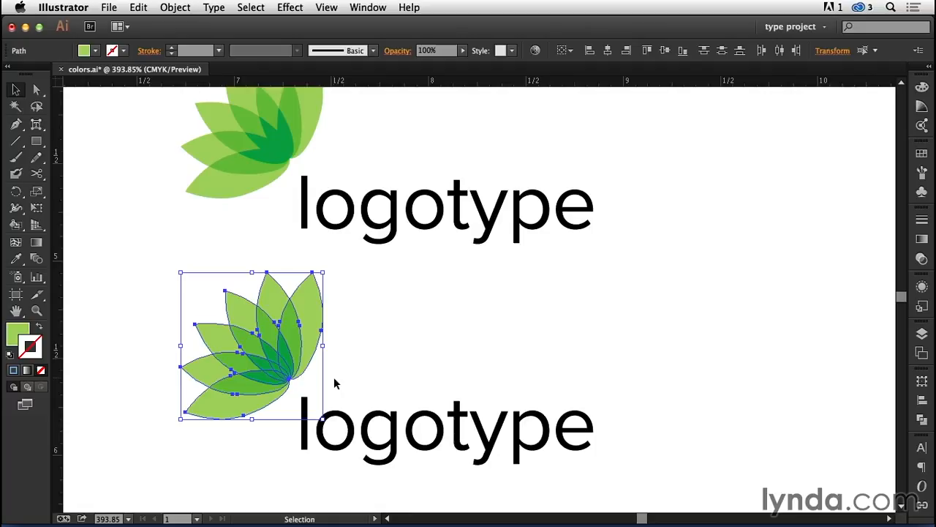
left_click(175, 8)
left_click(193, 171)
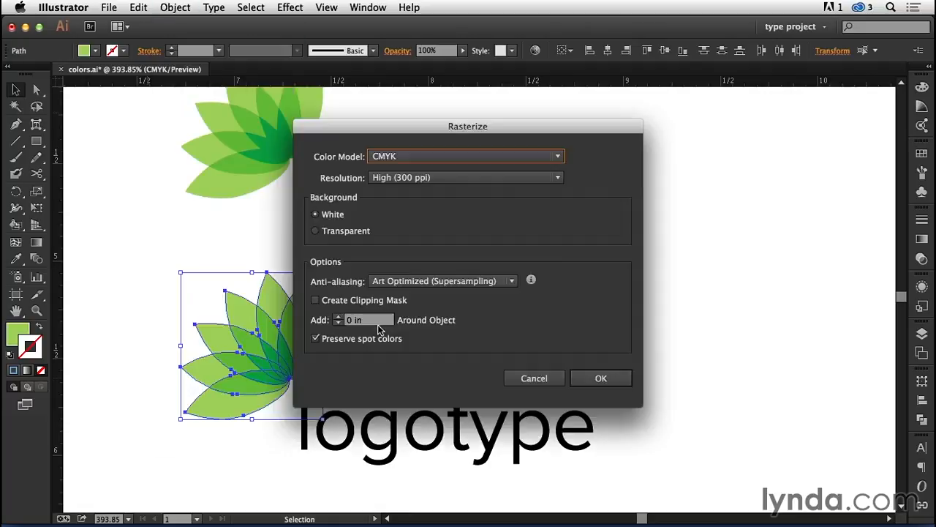
left_click(607, 379)
- Convert the rasterized flower into an object mosaic of 5 by 5 color tiles, deleting the raster
left_click(182, 9)
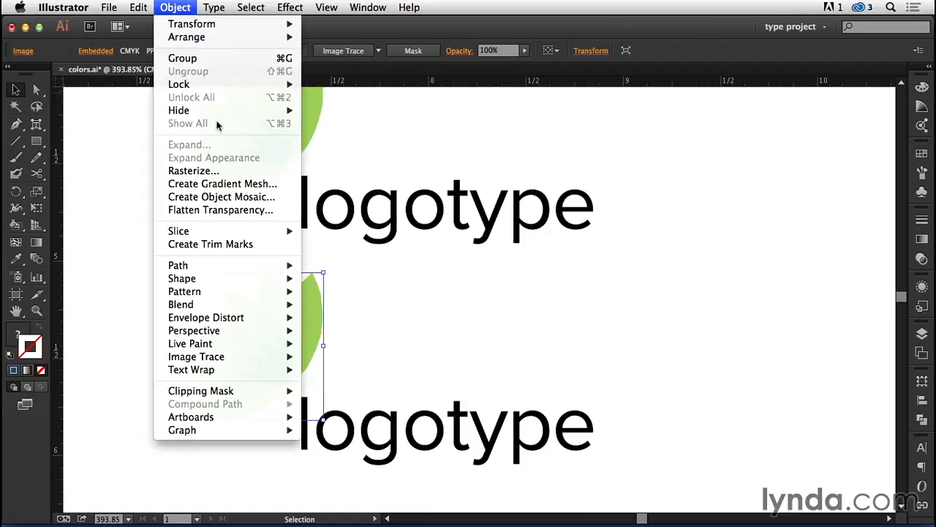
left_click(221, 197)
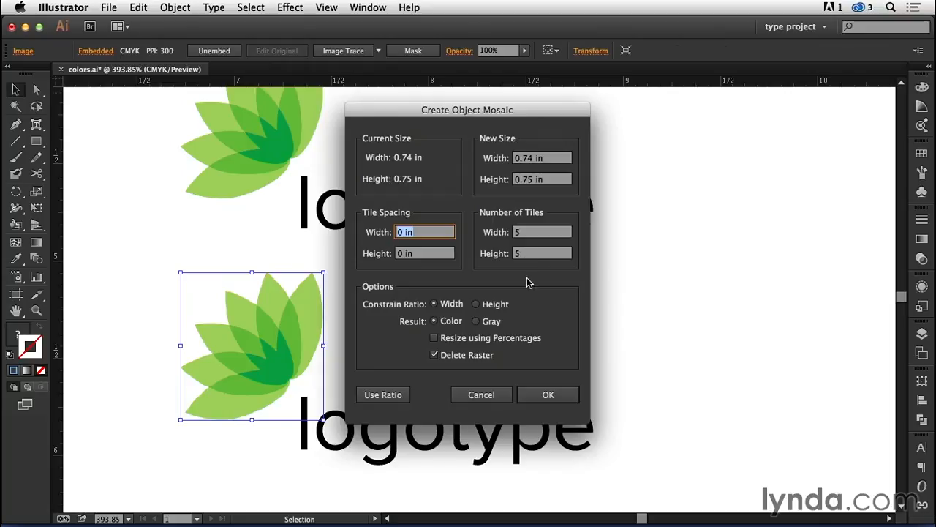
left_click(546, 395)
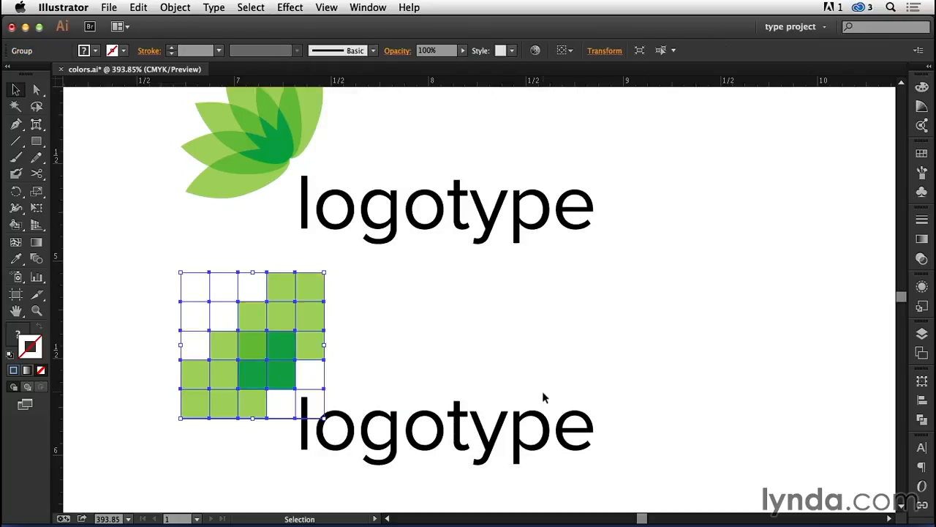
- Create a color group from the selected mosaic with process colors converted to global, and delete its white and redundant dark green swatches
left_click(921, 154)
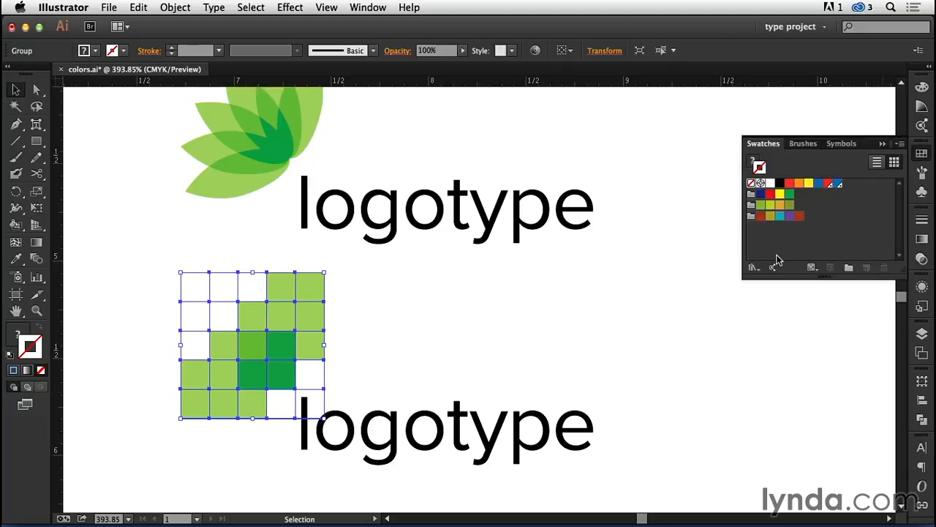
left_click(848, 267)
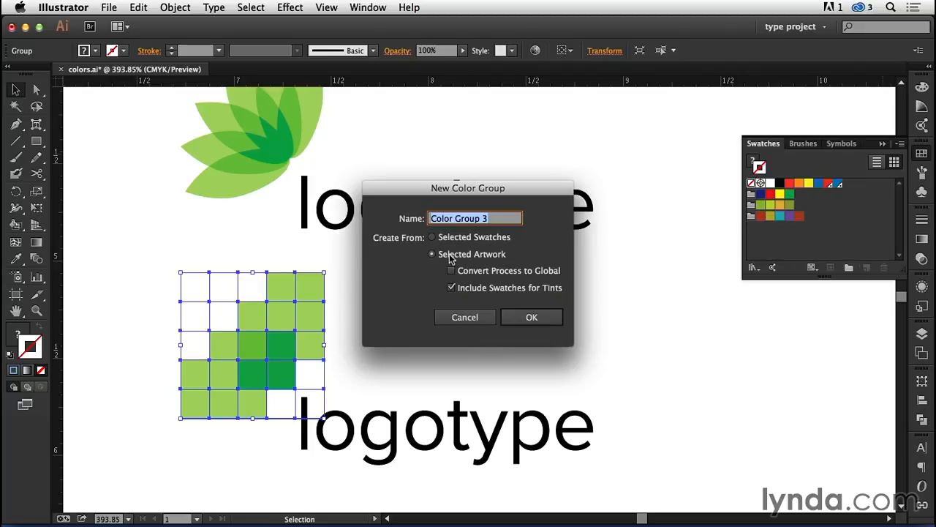
left_click(451, 270)
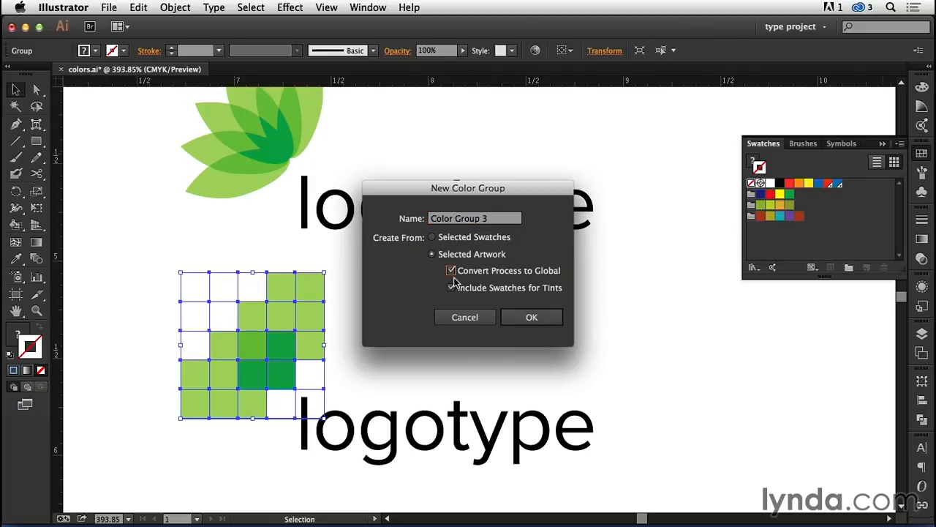
left_click(530, 317)
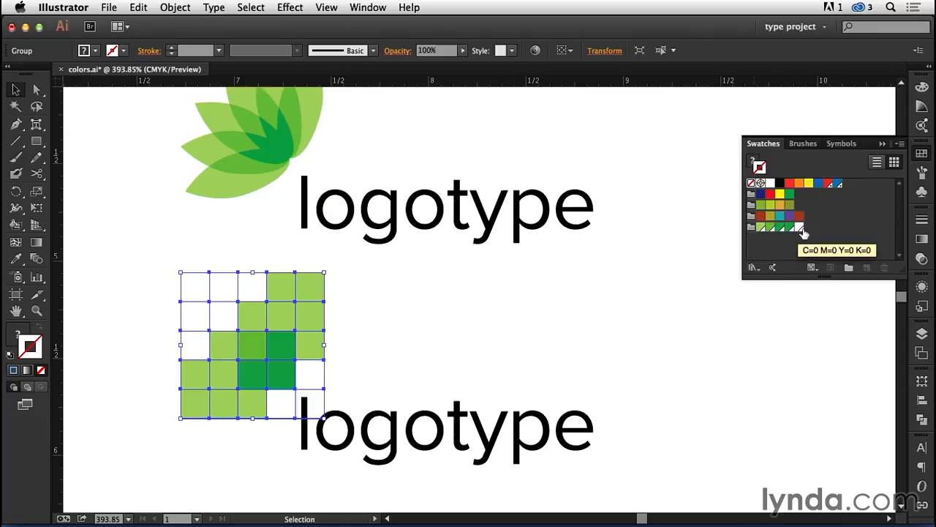
left_click_drag(800, 227, 885, 267)
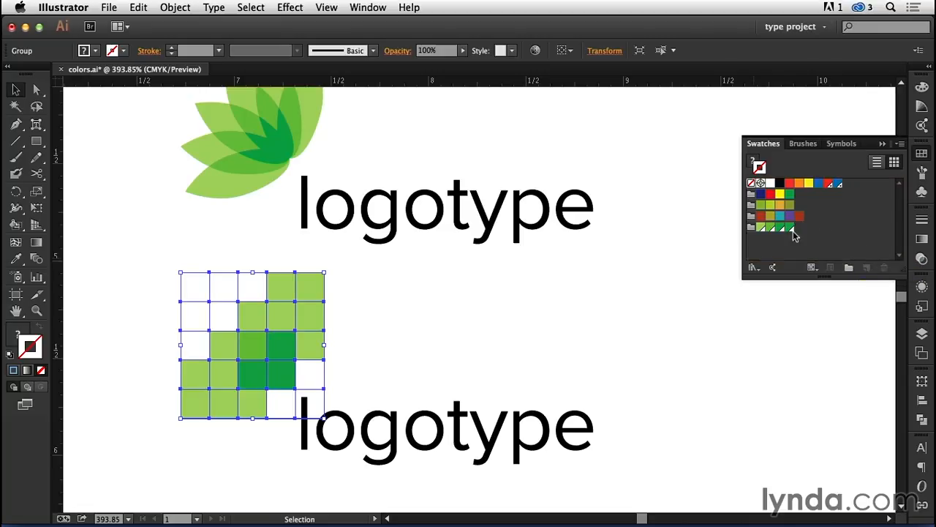
left_click_drag(779, 227, 885, 267)
- Select the intact flower and its logotype text and place a duplicate of them directly above the original
key("space")
left_click_drag(508, 174, 553, 234)
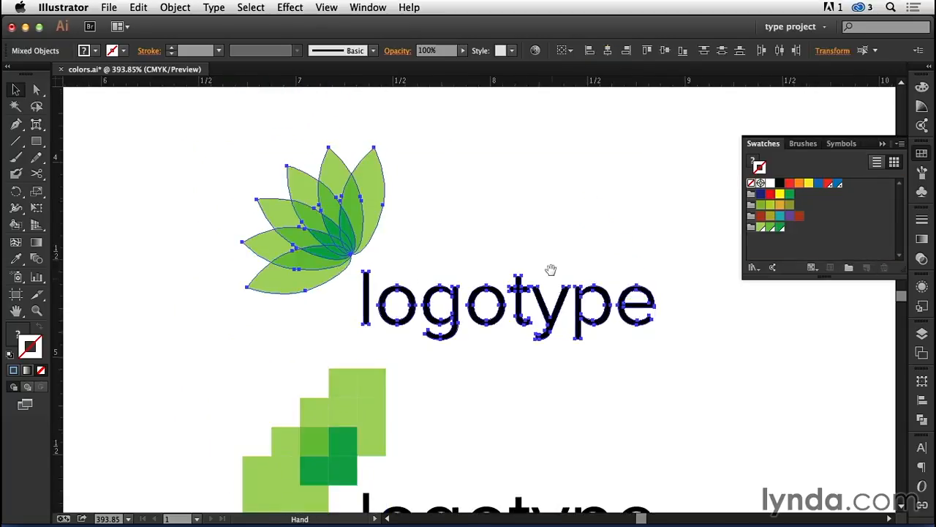
left_click_drag(514, 238, 490, 397)
left_click_drag(322, 293, 321, 141)
key("space")
left_click_drag(421, 187, 391, 205)
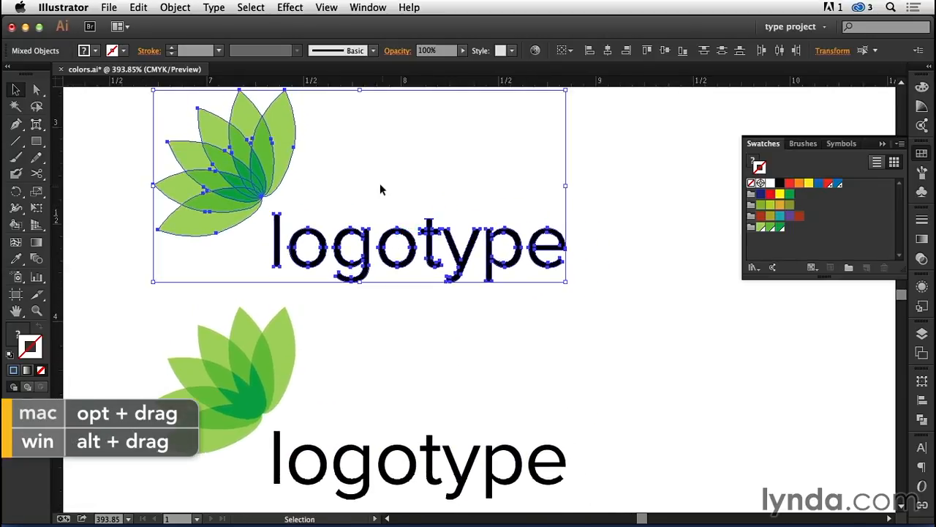
- Select all petals of the duplicated flower and convert them into a Live Paint group
left_click_drag(153, 109, 291, 189)
left_click(208, 227, "shift")
scroll(208, 227, "up", 1)
left_click_drag(16, 225, 80, 242)
left_click(194, 180)
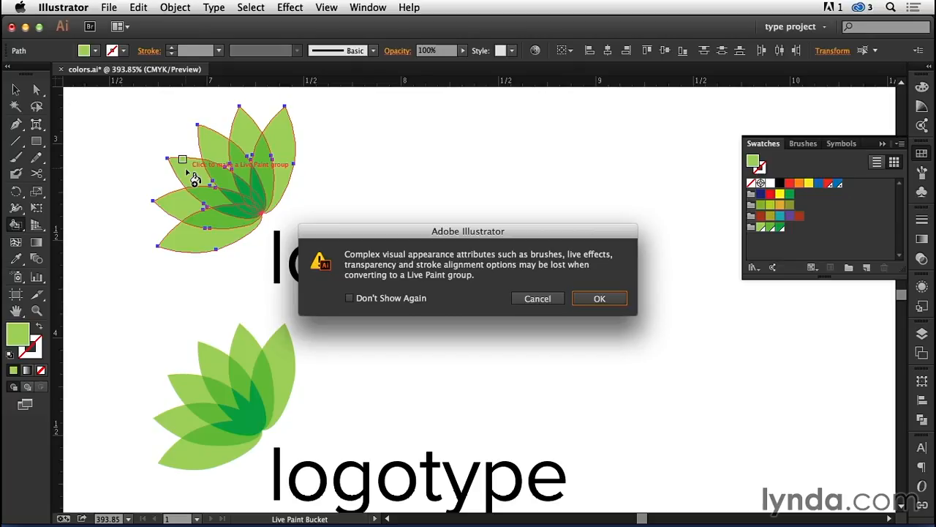
left_click(596, 300)
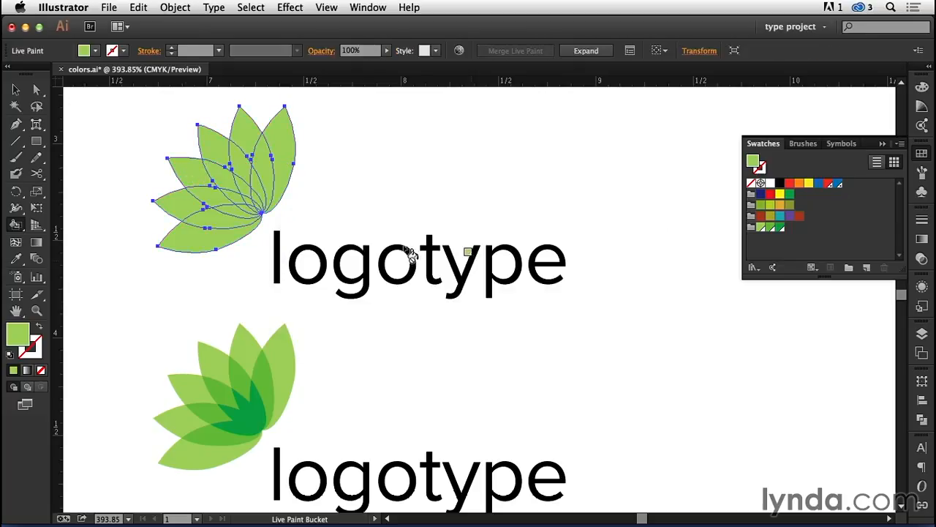
- Paint the innermost overlaps of the Live Paint flower with the dark green from the new color group
left_click(750, 228)
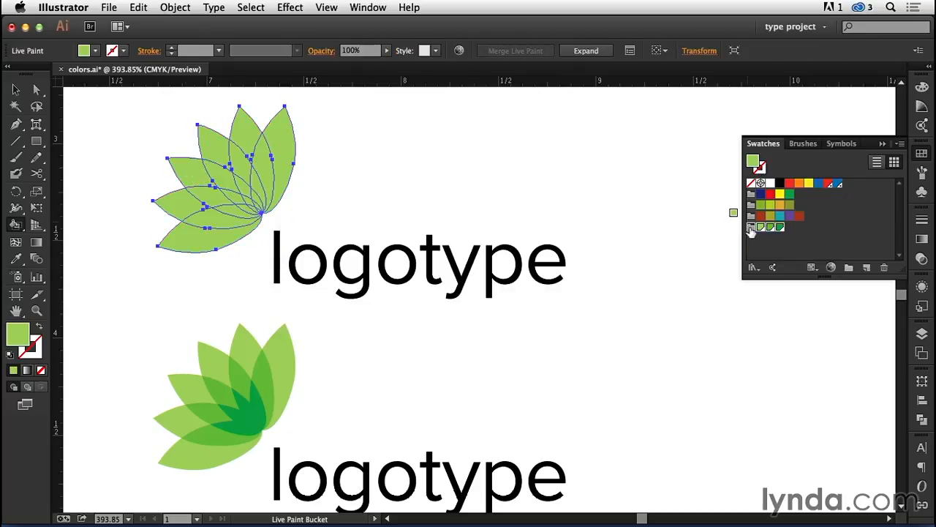
left_click(778, 227)
key("z")
left_click_drag(110, 125, 440, 508)
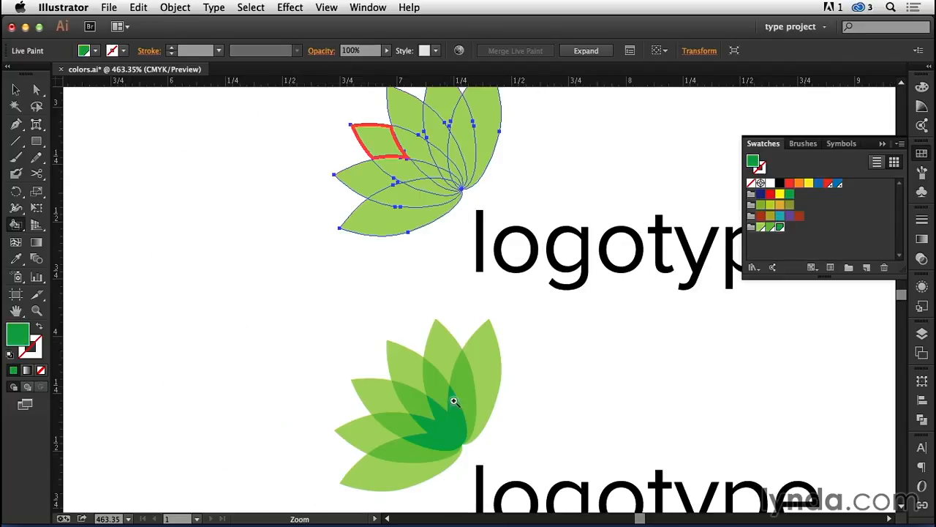
left_click(457, 161)
mouse_move(455, 169)
left_mouse_down()
mouse_move(442, 178)
mouse_move(431, 166)
left_mouse_up()
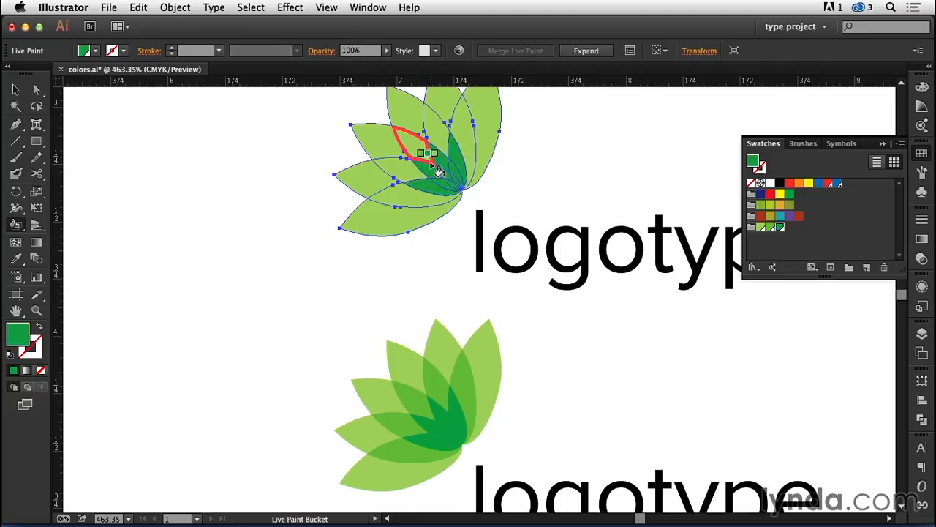
- Paint the outer petal overlaps of the Live Paint flower with the medium green from the new color group
left_click(770, 227)
left_click(431, 124)
left_click(462, 120)
left_click(410, 168)
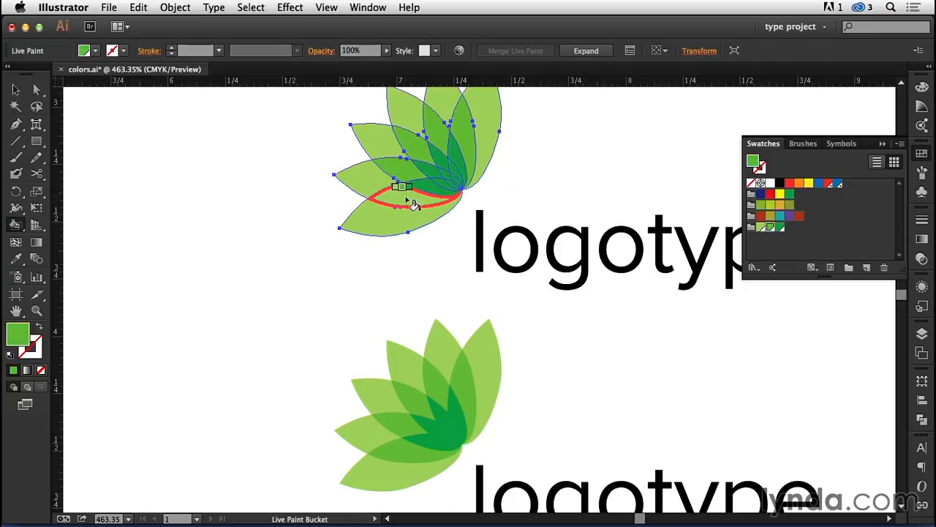
left_click(414, 205)
- Expand the painted Live Paint flower into a regular group of separate shapes
key("space")
left_click_drag(564, 163, 495, 211)
key("space")
left_click_drag(130, 268, 78, 273)
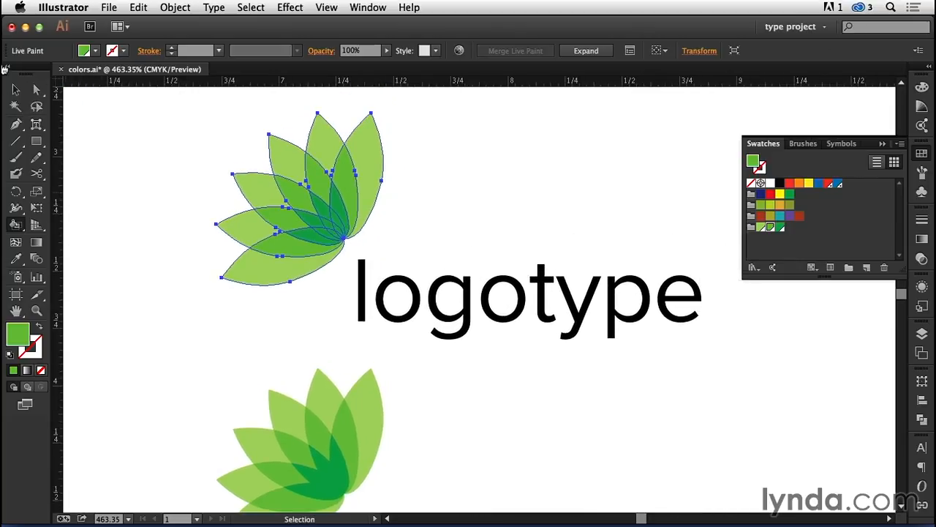
left_click(15, 88)
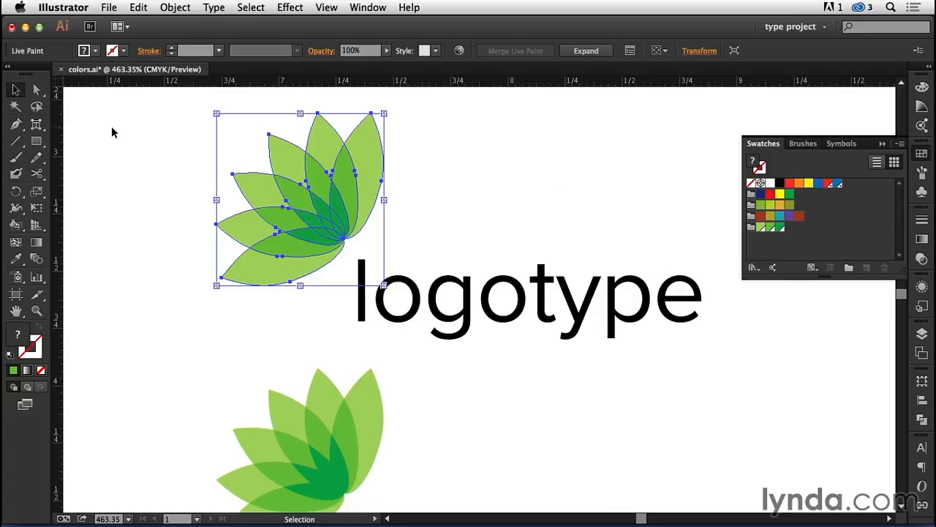
left_click(175, 7)
left_click(196, 146)
left_click(508, 349)
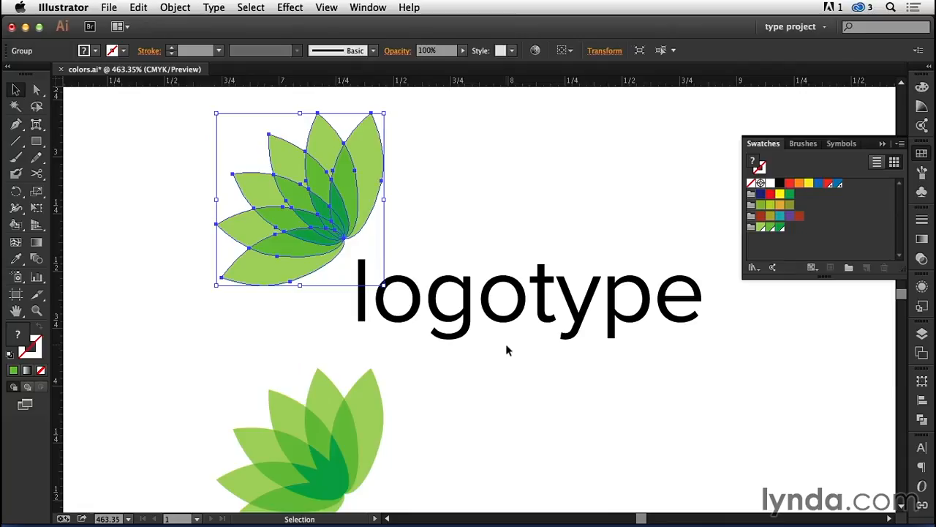
- Start Recolor Artwork on the expanded flower, assign its light and medium greens to the dark green, and check the colorization method
left_click(535, 51)
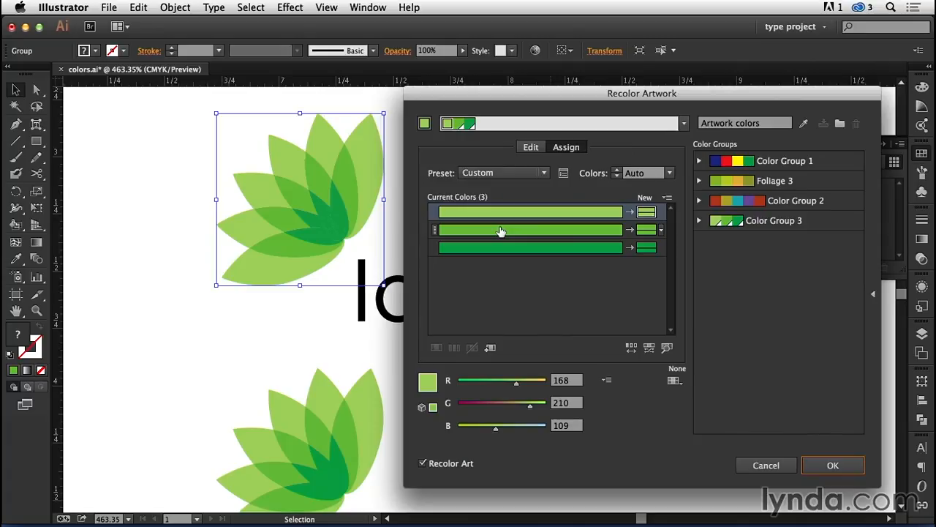
mouse_move(502, 232)
left_mouse_down()
mouse_move(498, 247)
mouse_move(499, 223)
mouse_move(501, 249)
left_mouse_up()
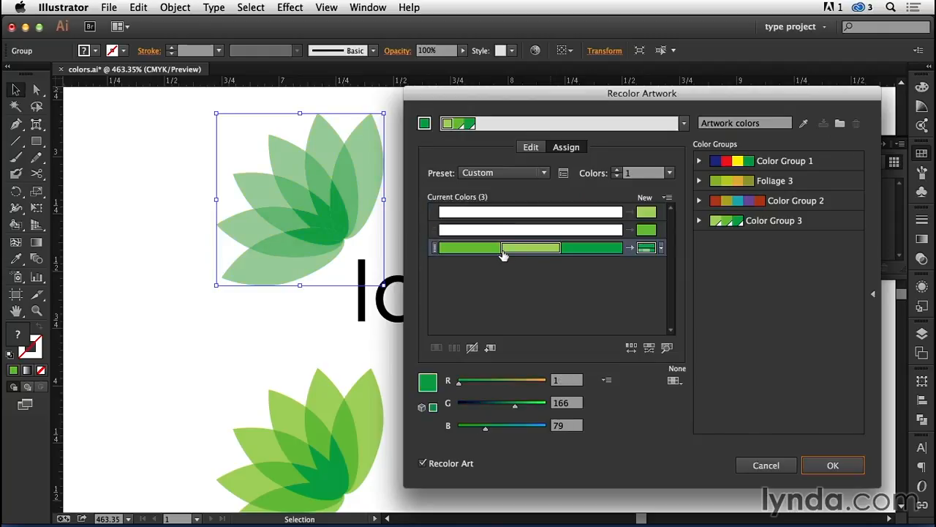
left_click(661, 249)
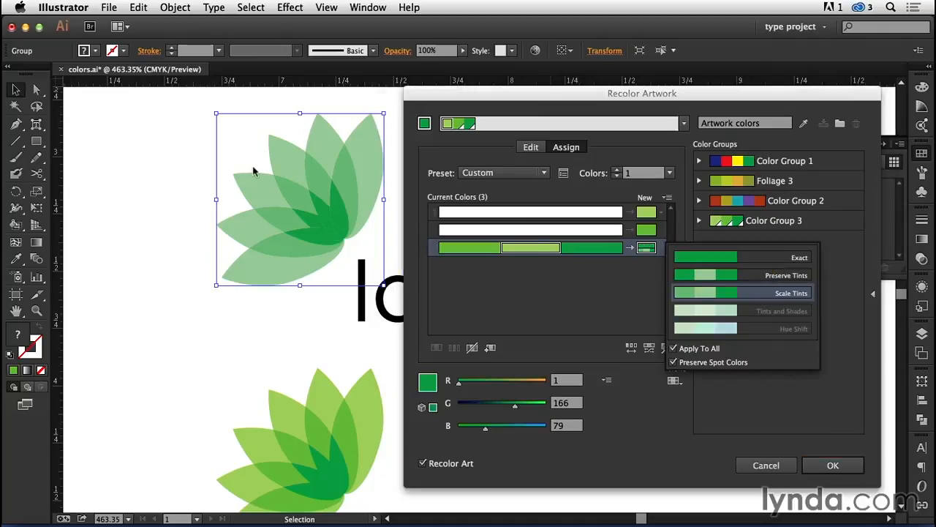
left_click(541, 292)
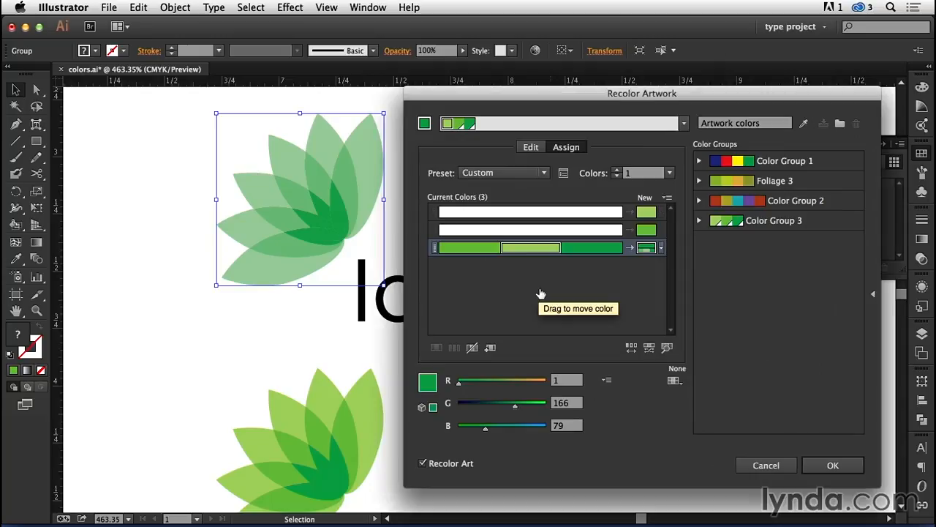
- Change the flower's single replacement color in the recolor settings to RGB 78, 196, 24
double_click(646, 249)
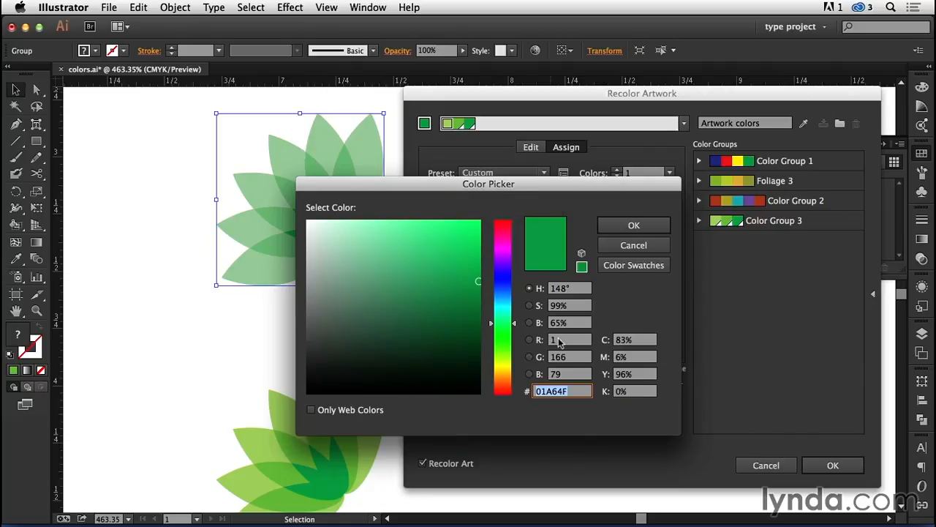
left_click(558, 341)
type("78")
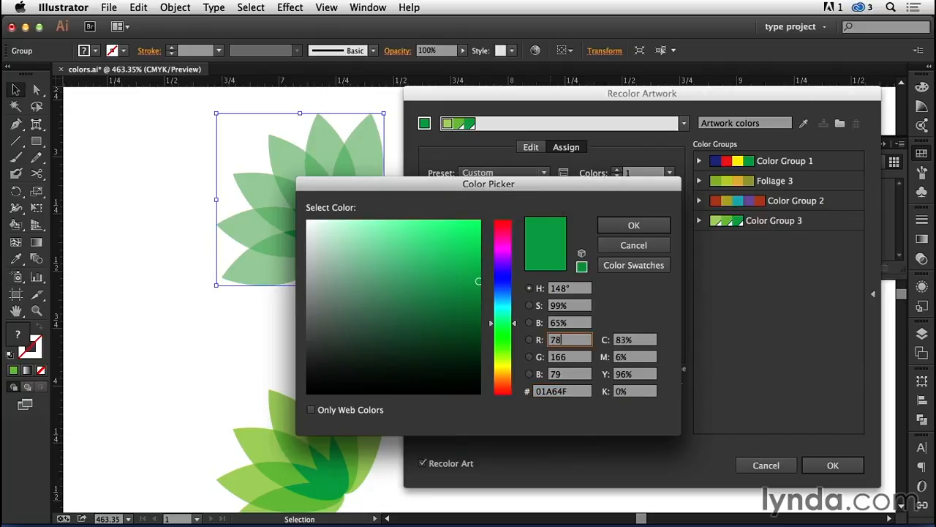
key("Tab")
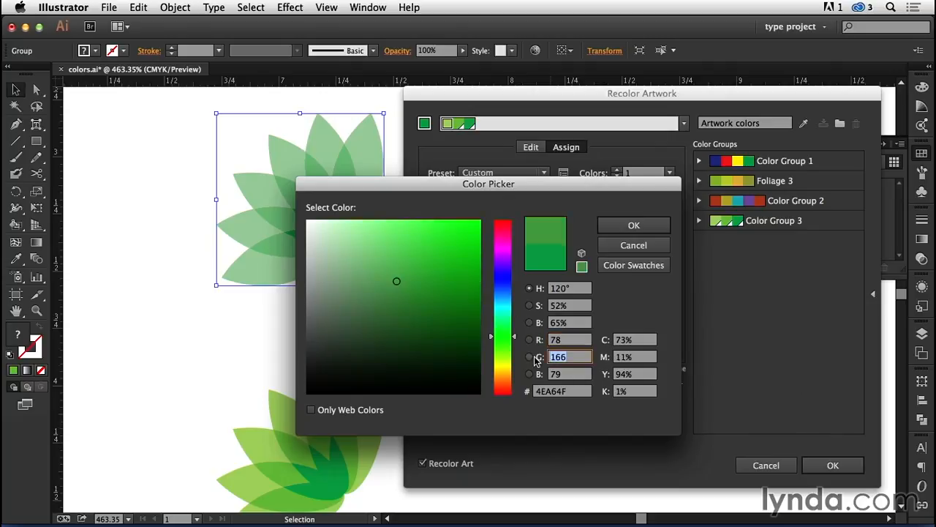
type("196")
key("Tab")
type("24")
key("Tab")
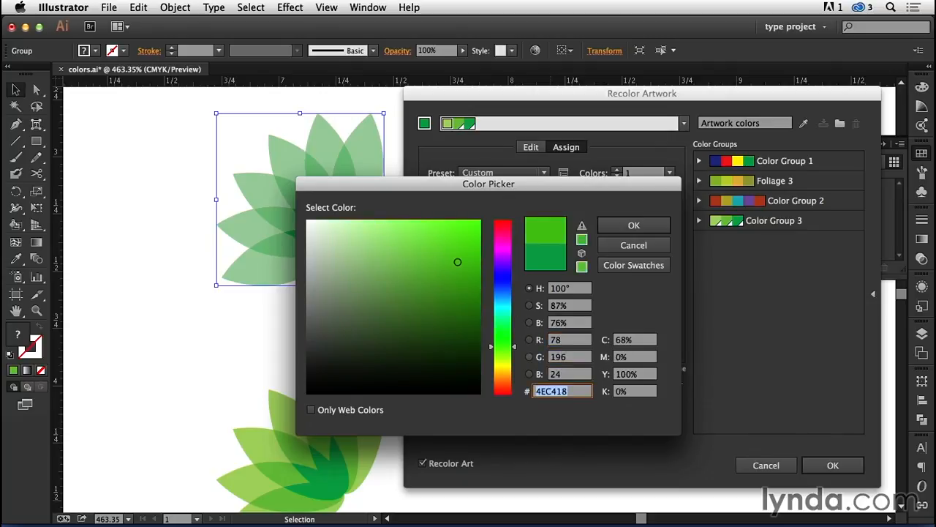
left_click(634, 245)
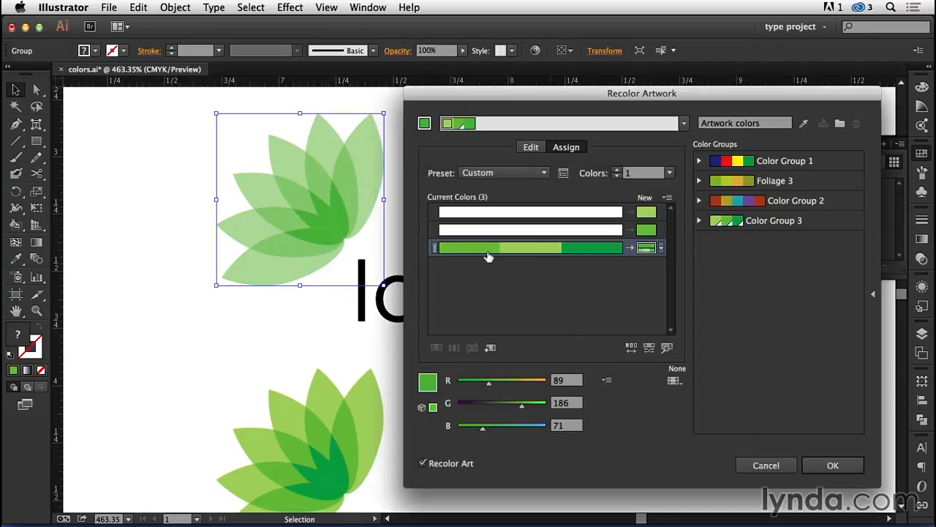
- Limit the recoloring to the PANTONE+ Solid Coated color book and apply it to the flower
left_click(682, 382)
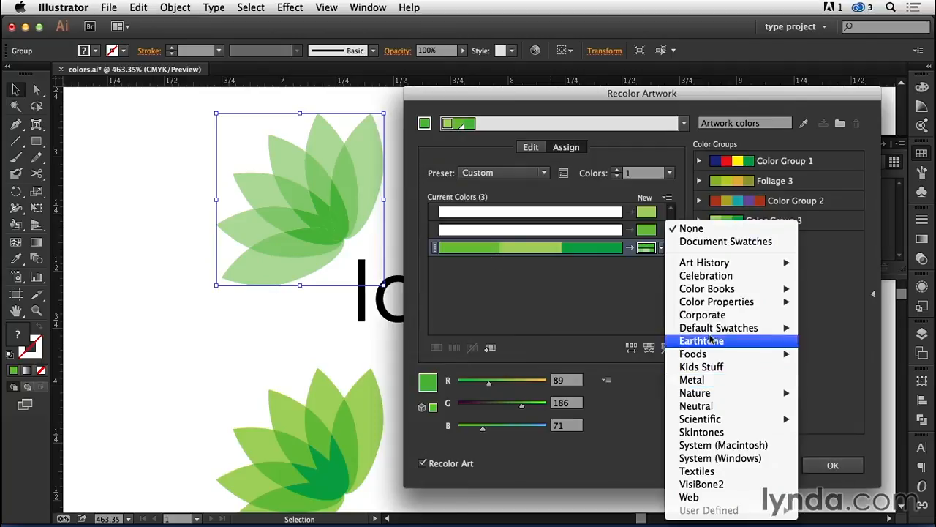
mouse_move(714, 291)
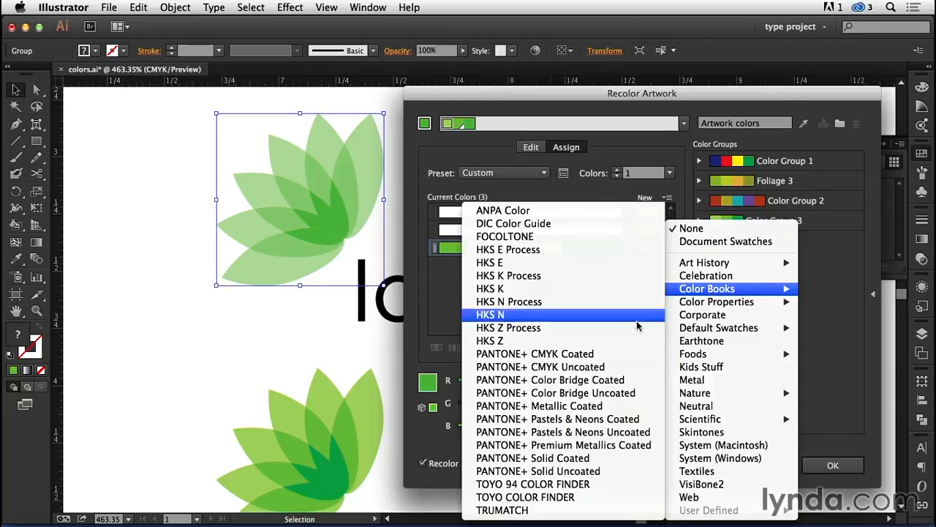
left_click(596, 458)
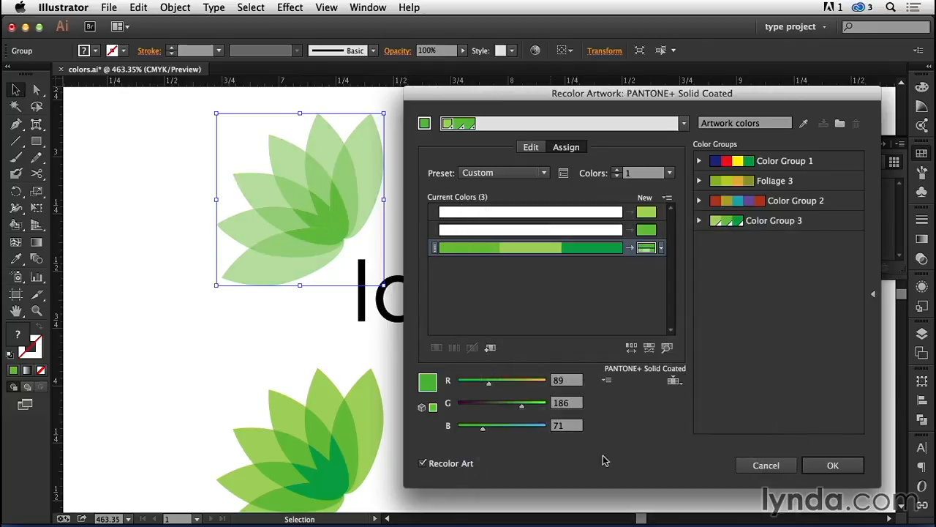
left_click(832, 465)
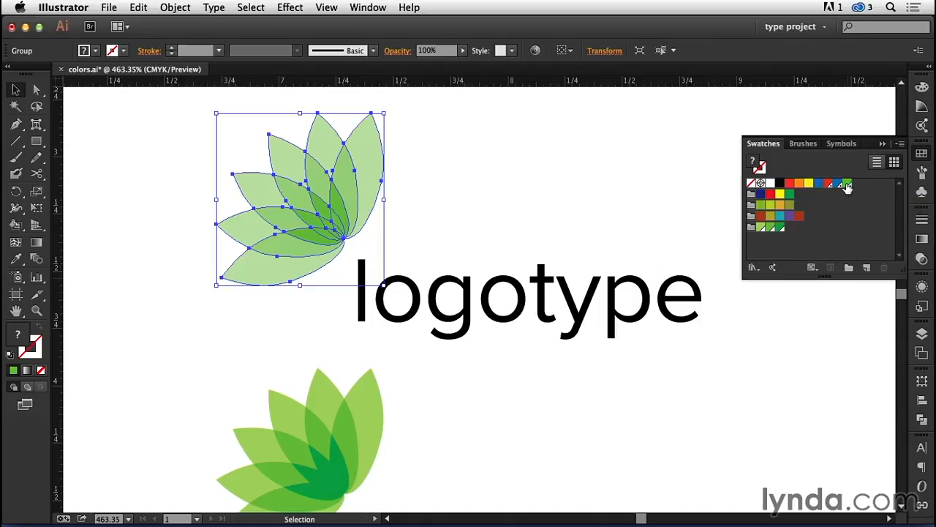
- Examine the spot color tint values of an innermost overlap, an outer overlap and a petal in the recolored flower
key("a")
left_click(590, 193)
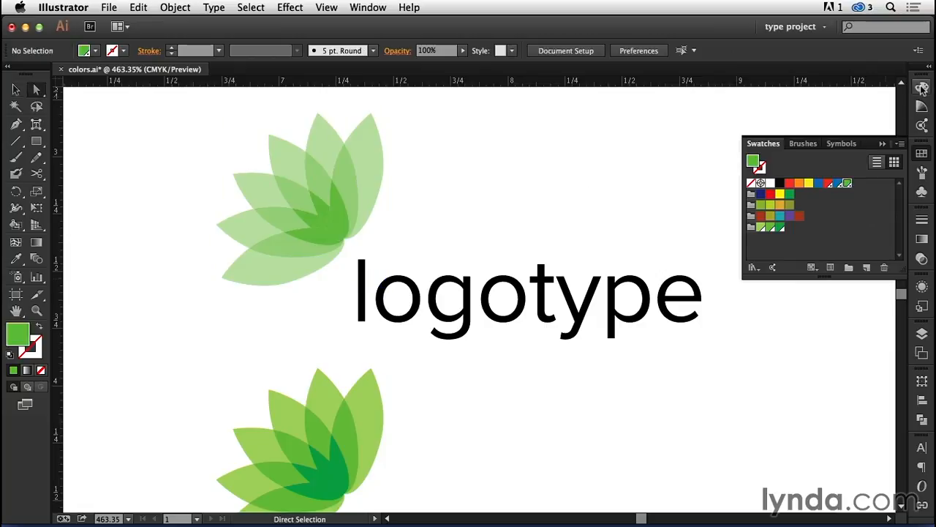
left_click(922, 87)
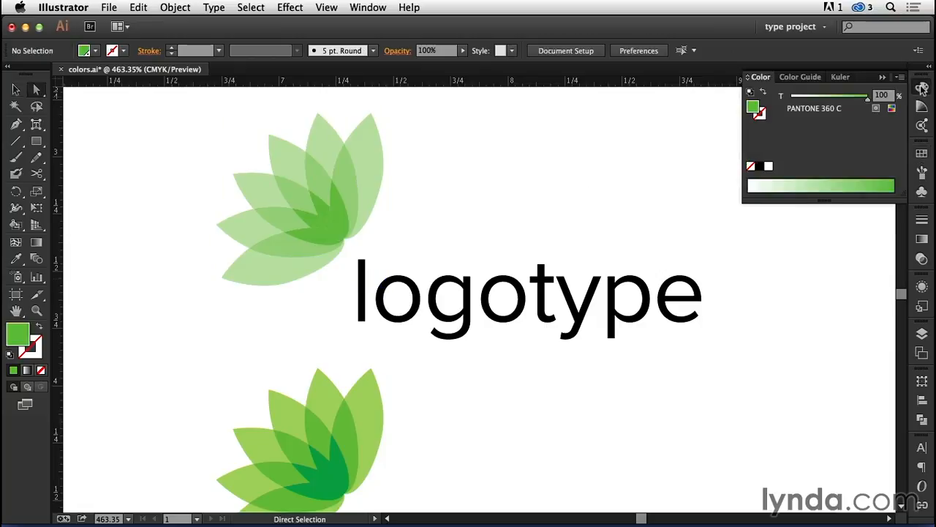
left_click(340, 210)
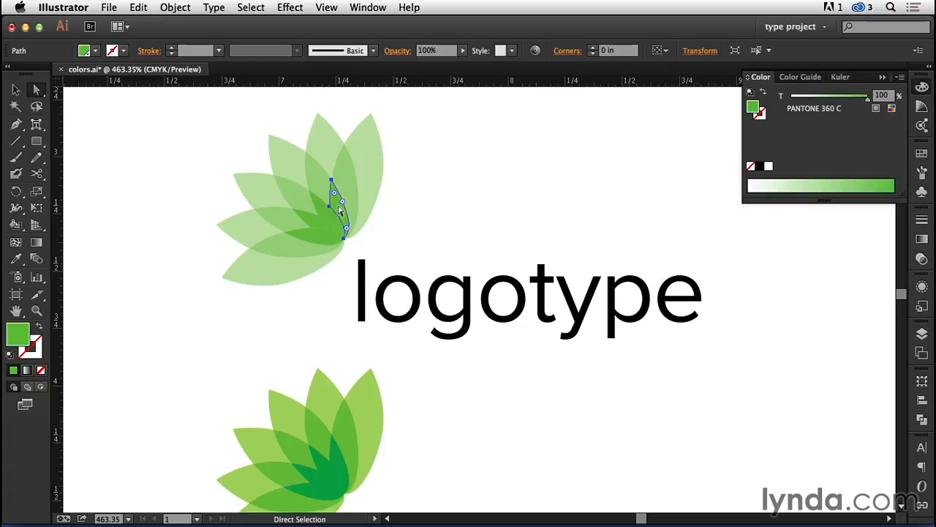
left_click(347, 184)
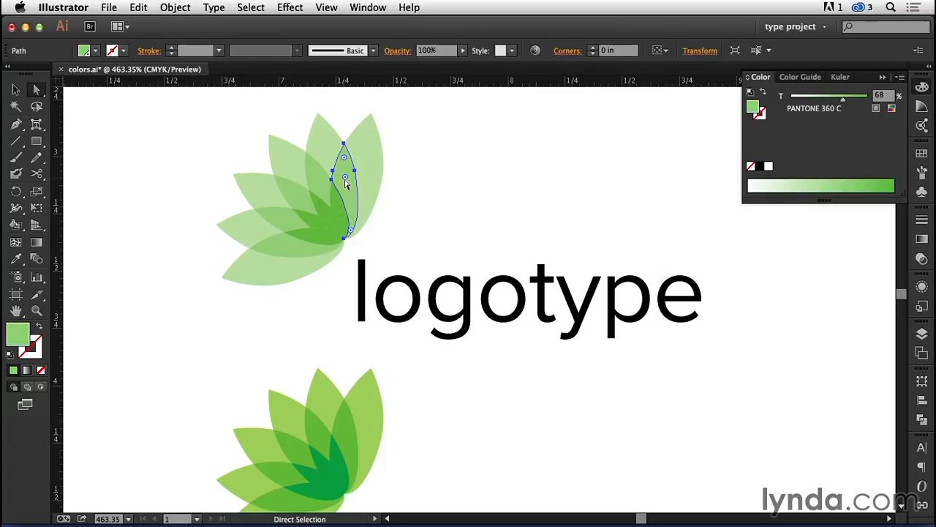
left_click(368, 154)
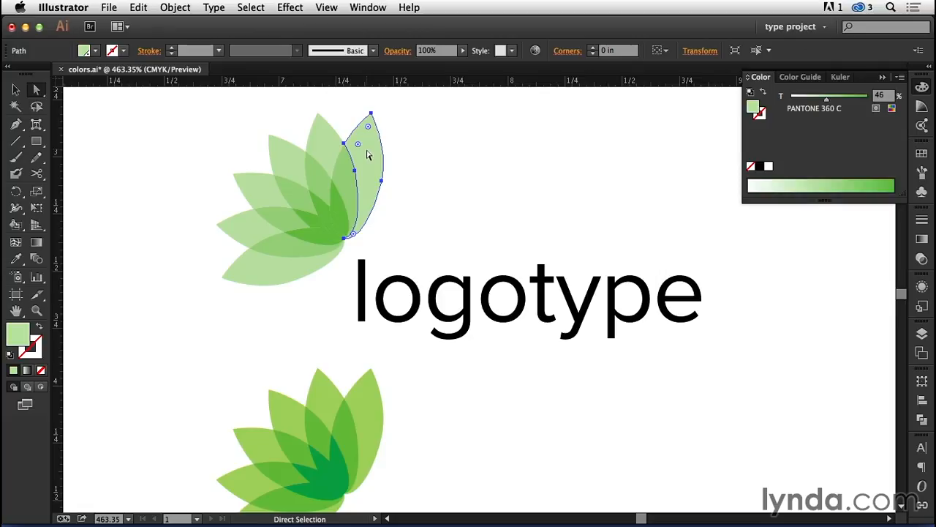
- Select the five medium-green petal overlaps and set their PANTONE 360 C tint to 60%, after trying 50%
left_click(346, 175)
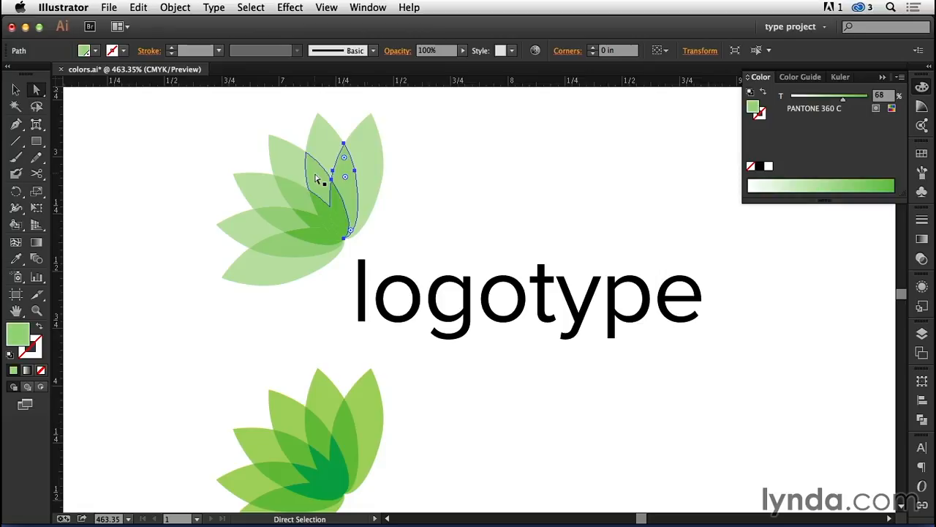
left_click(316, 177, "shift")
left_click(296, 194, "shift")
left_click(286, 215, "shift")
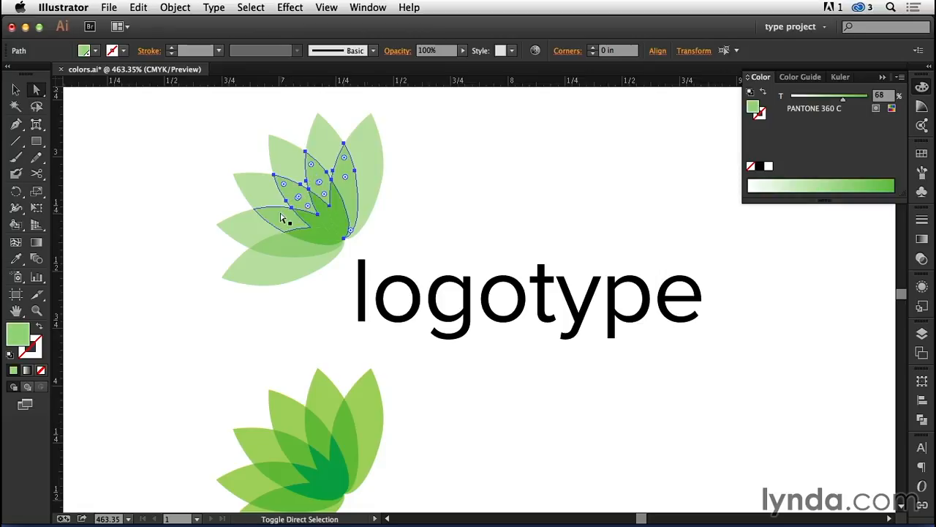
left_click(280, 236, "shift")
left_click(880, 95)
type("50")
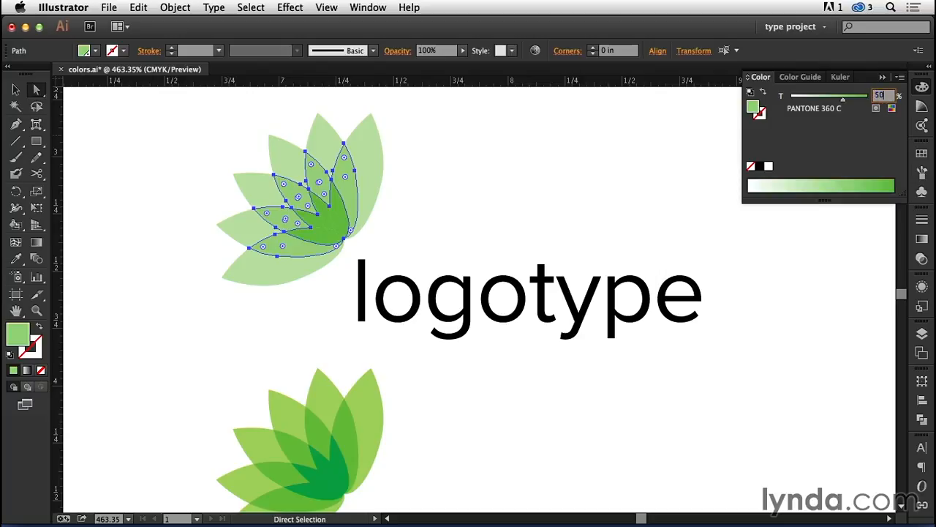
key("Return")
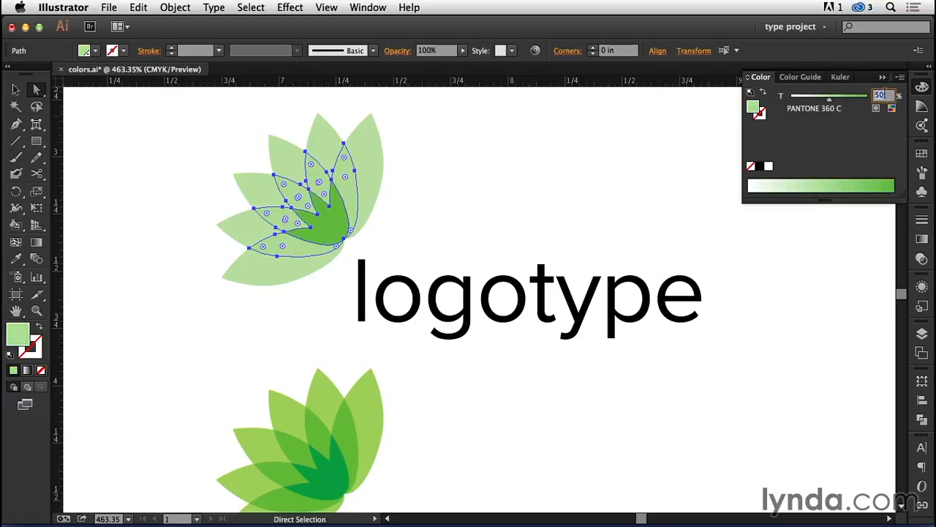
type("60")
key("Return")
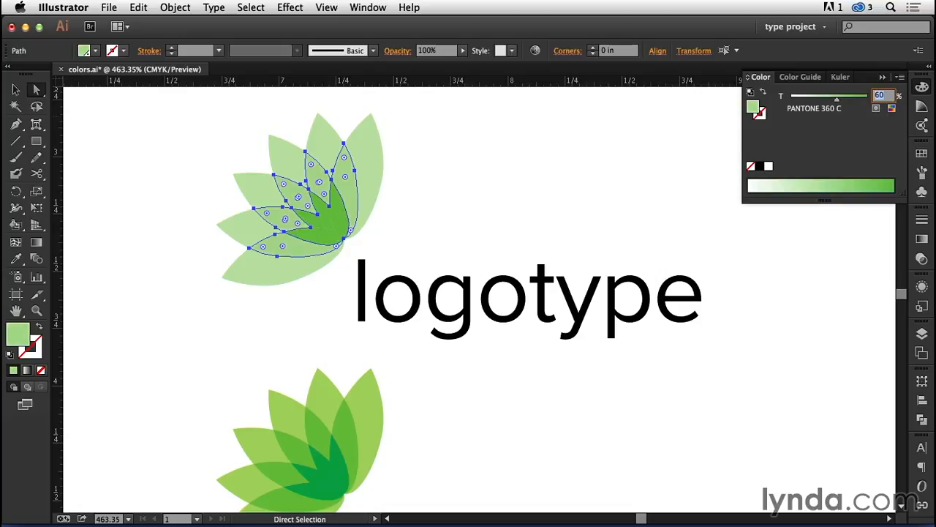
- Select the lightest outer petal shapes of the flower and set their PANTONE 360 C tint to 35%
left_click(329, 141)
left_click(278, 154, "shift")
left_click(261, 184, "shift")
left_click(241, 225, "shift")
left_click(255, 270, "shift")
left_click(874, 97)
type("35")
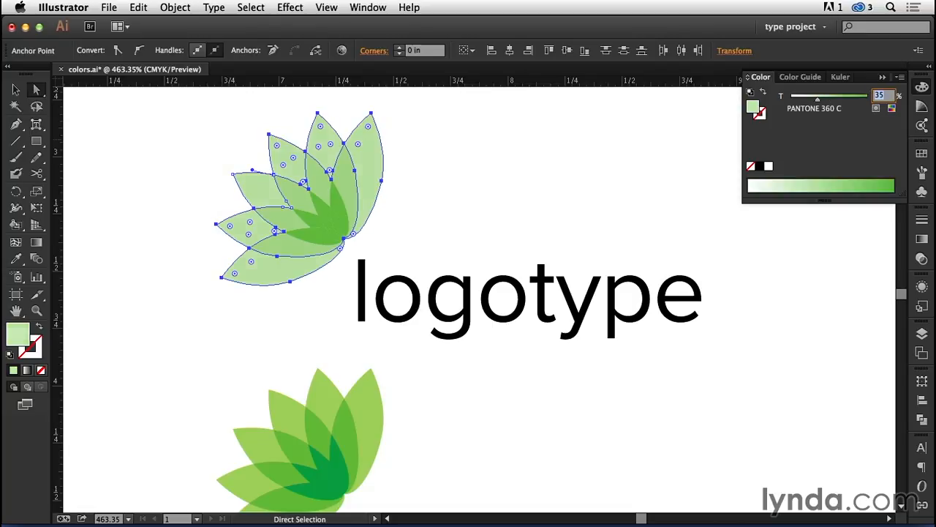
key("Return")
- Deselect the petals and compare the tinted logo with the three-green version below it
scroll(458, 299, "down", 3)
left_click(459, 298)
key("super+minus")
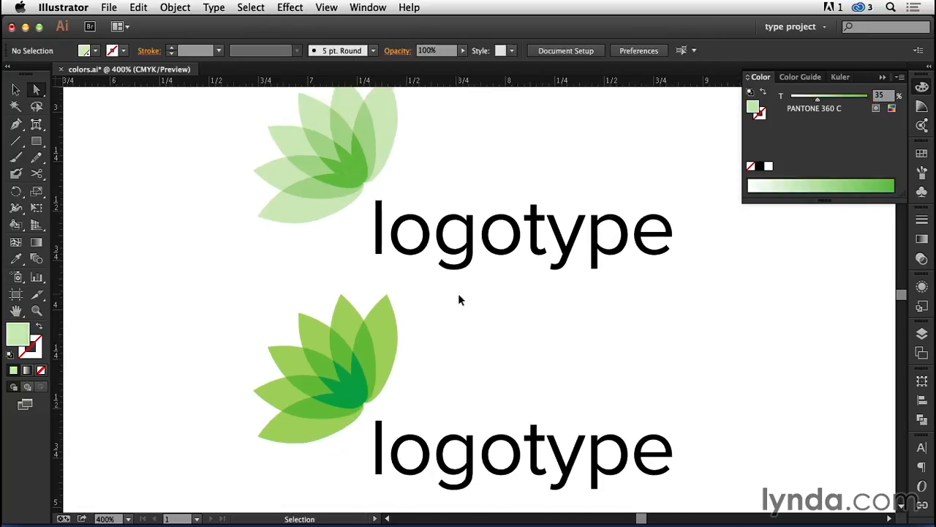
key("super+minus")
key("space")
left_click_drag(479, 301, 413, 289)
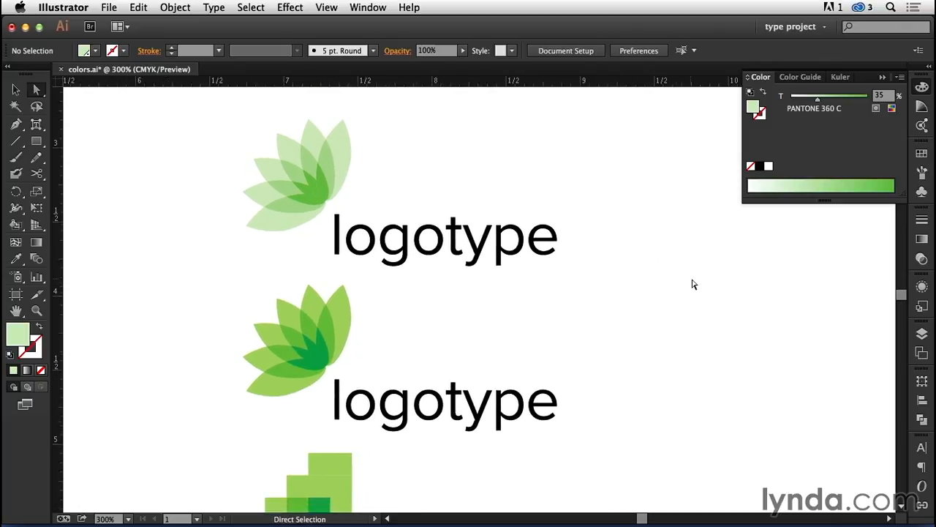